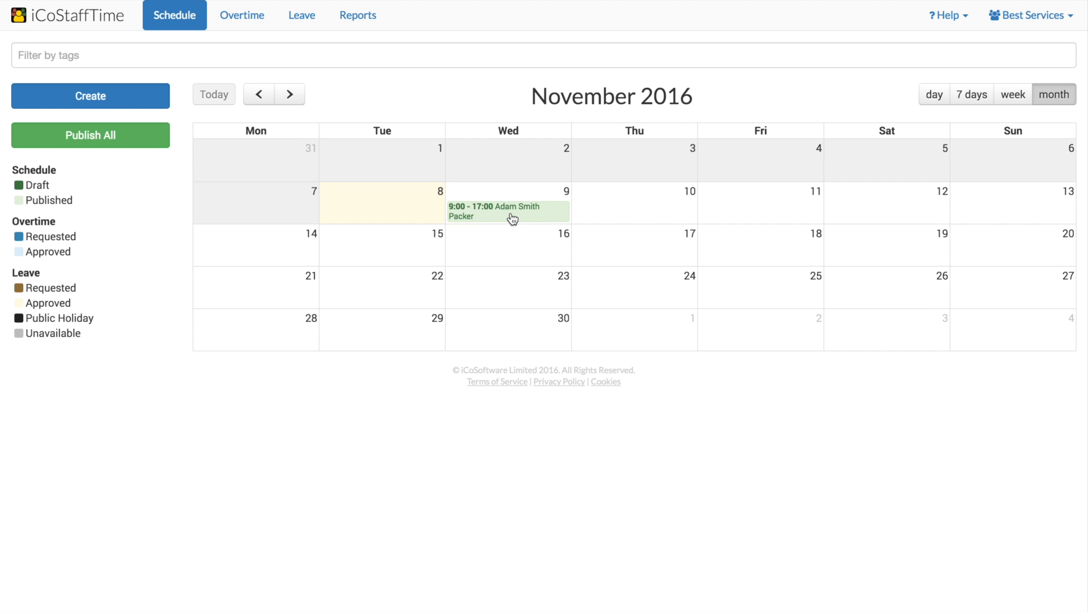
# Open the organisation's leave settings.
pyautogui.click(1032, 22)
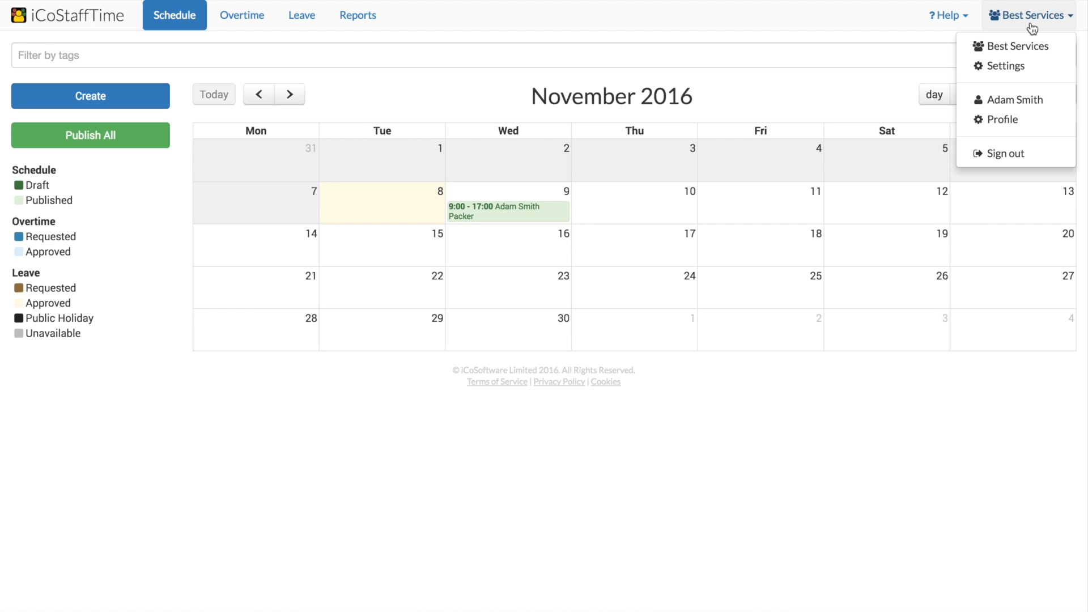
pyautogui.click(1020, 68)
pyautogui.click(211, 208)
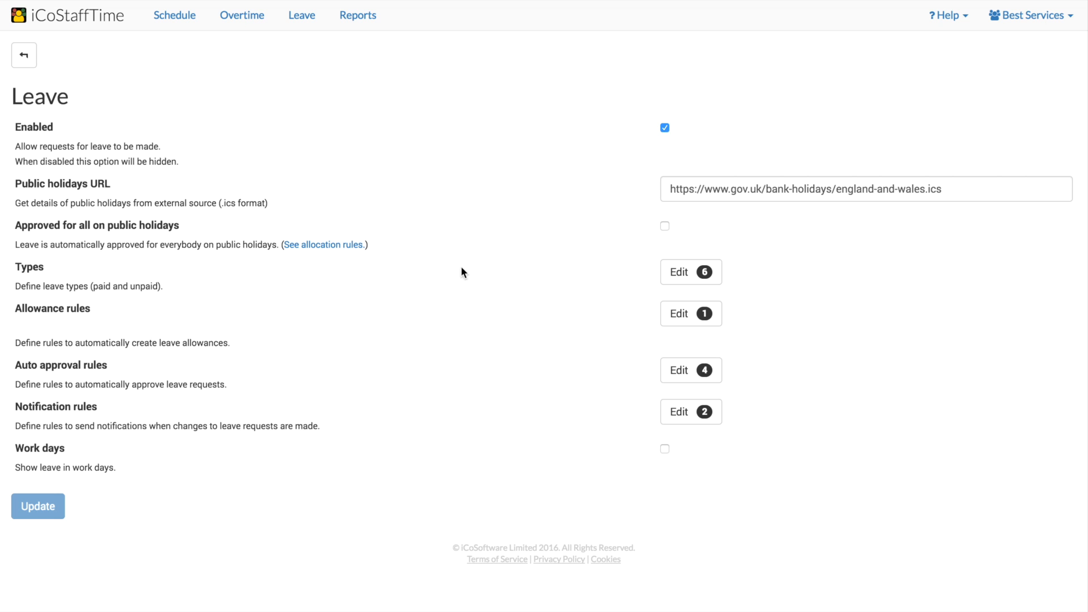
# Review the list of leave types and their paid and accrual options, then return to leave settings.
pyautogui.click(697, 280)
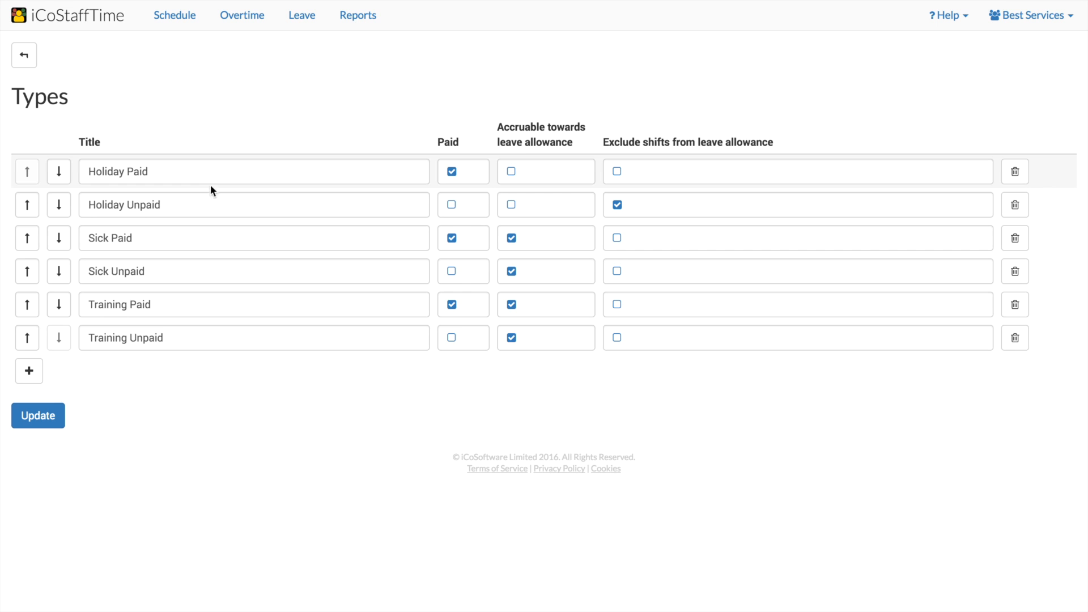
pyautogui.click(221, 169)
pyautogui.doubleClick(222, 169)
pyautogui.click(223, 169)
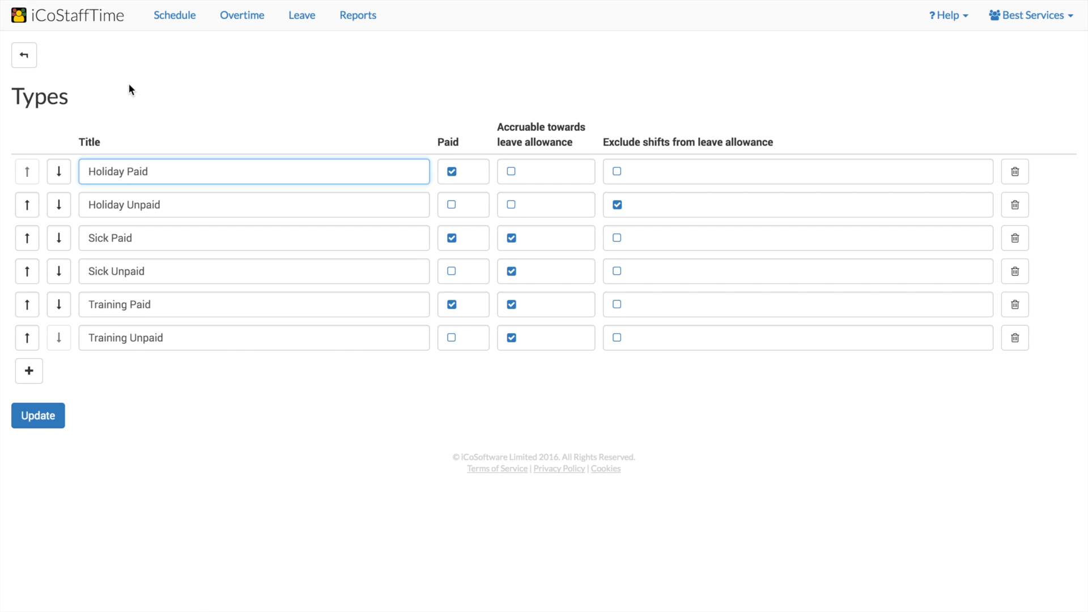
pyautogui.click(29, 64)
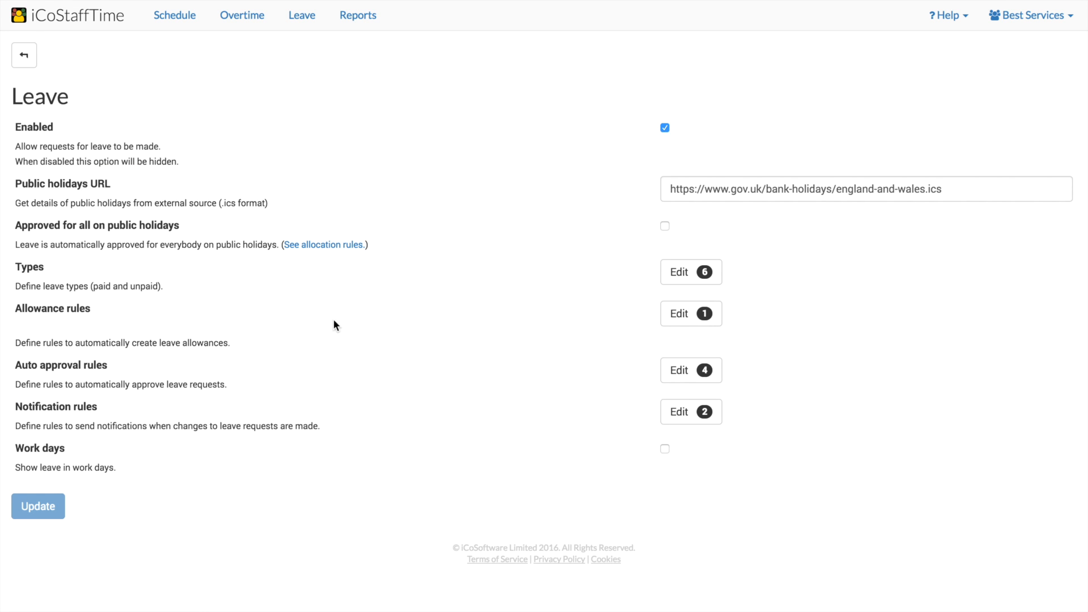
# Open the allowance rules and examine the rule options for Holiday Paid, leaving Weeks/year (rounded up) selected.
pyautogui.click(667, 324)
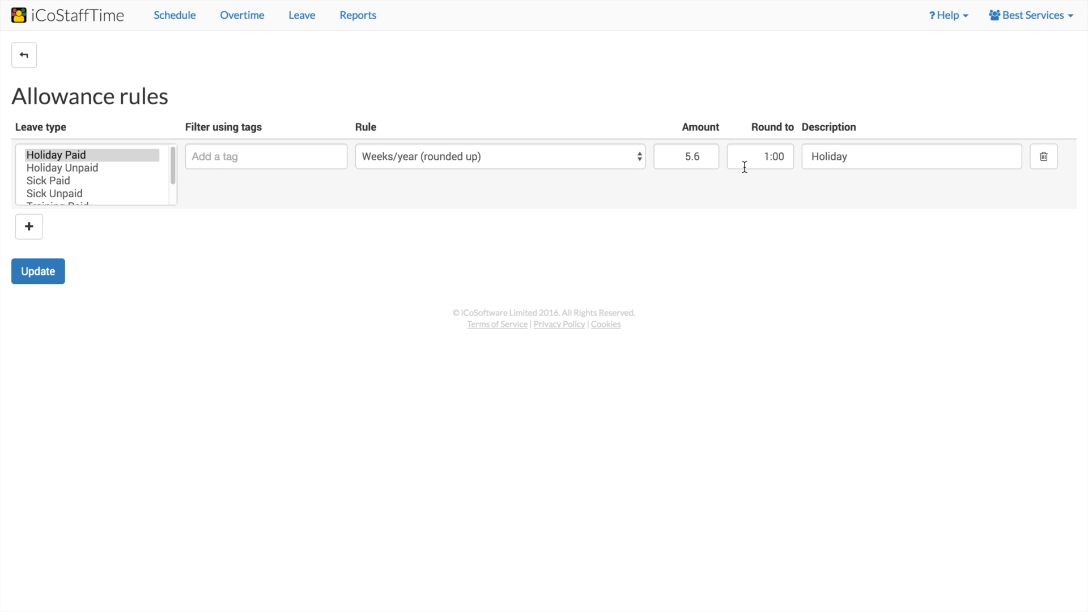
pyautogui.click(533, 162)
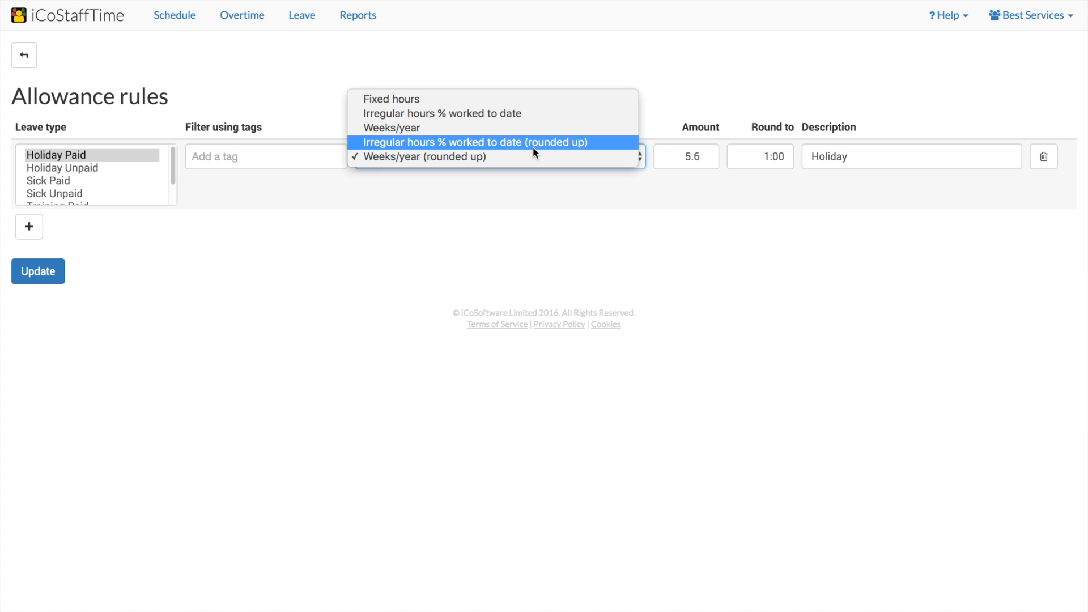
pyautogui.click(533, 147)
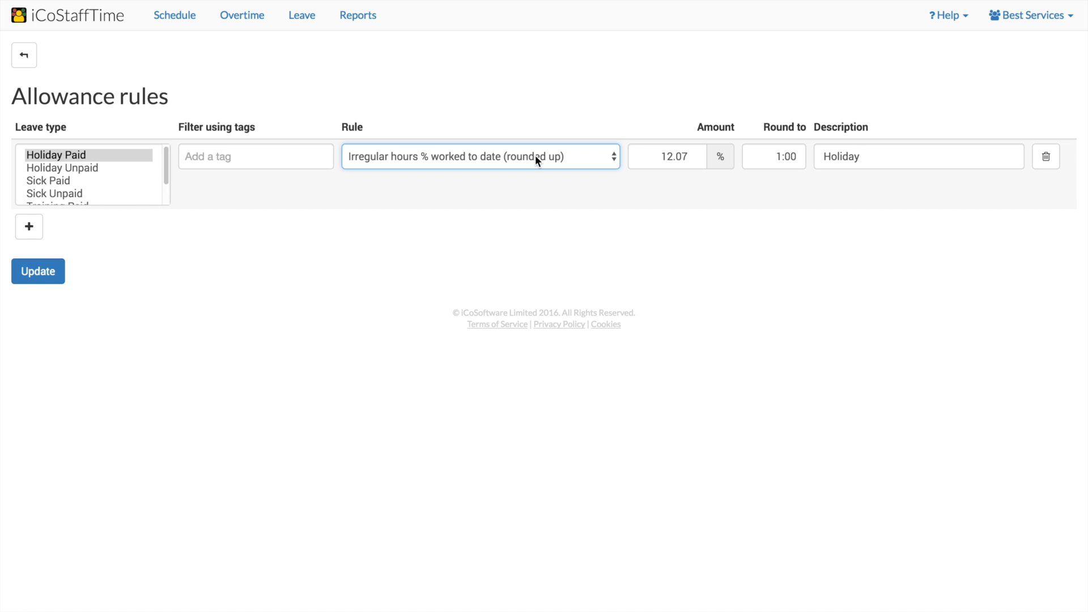
pyautogui.click(536, 158)
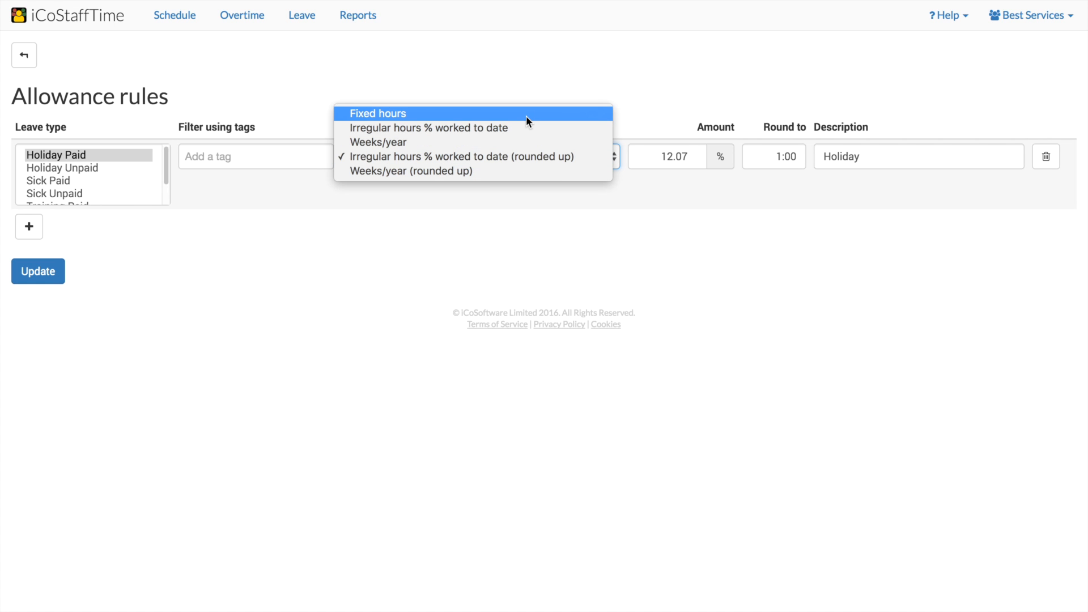
pyautogui.click(509, 172)
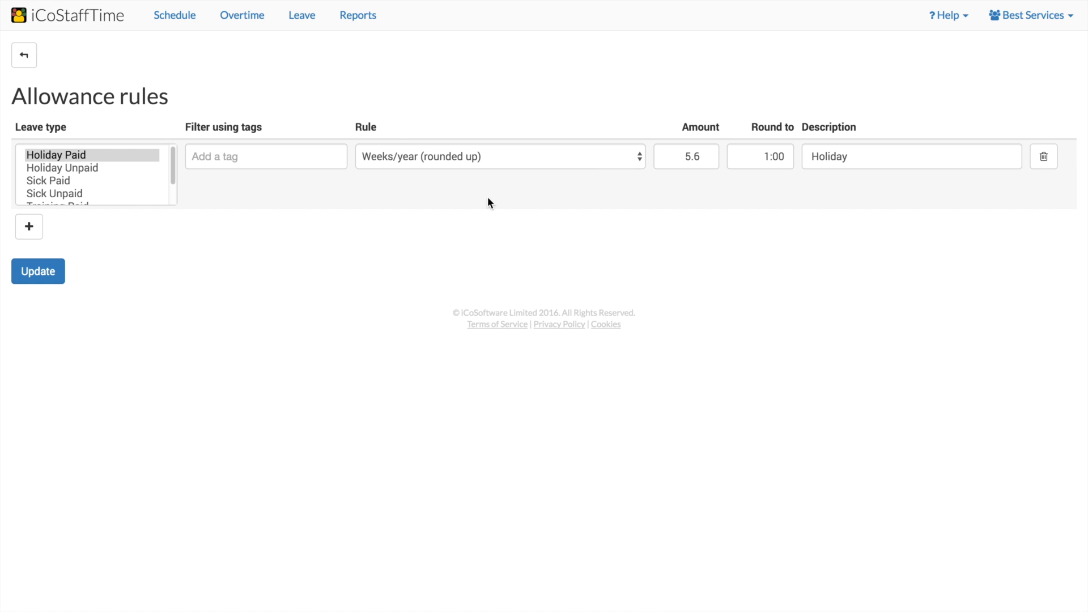
# Open the employee's Holiday Paid balance calculation for 2016 on the Leave page.
pyautogui.click(302, 23)
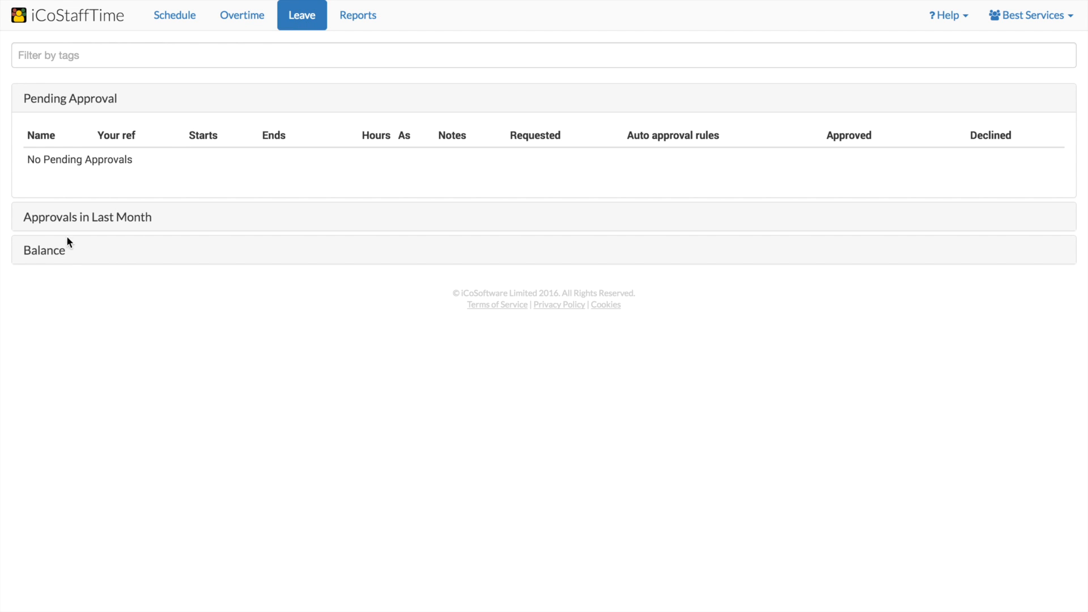
pyautogui.click(58, 251)
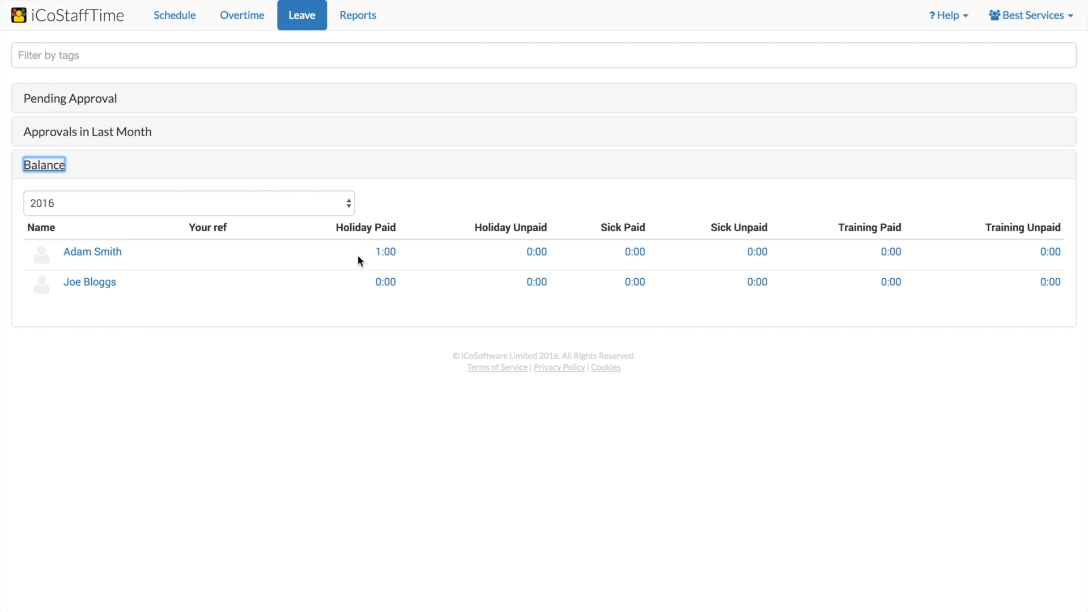
pyautogui.click(388, 252)
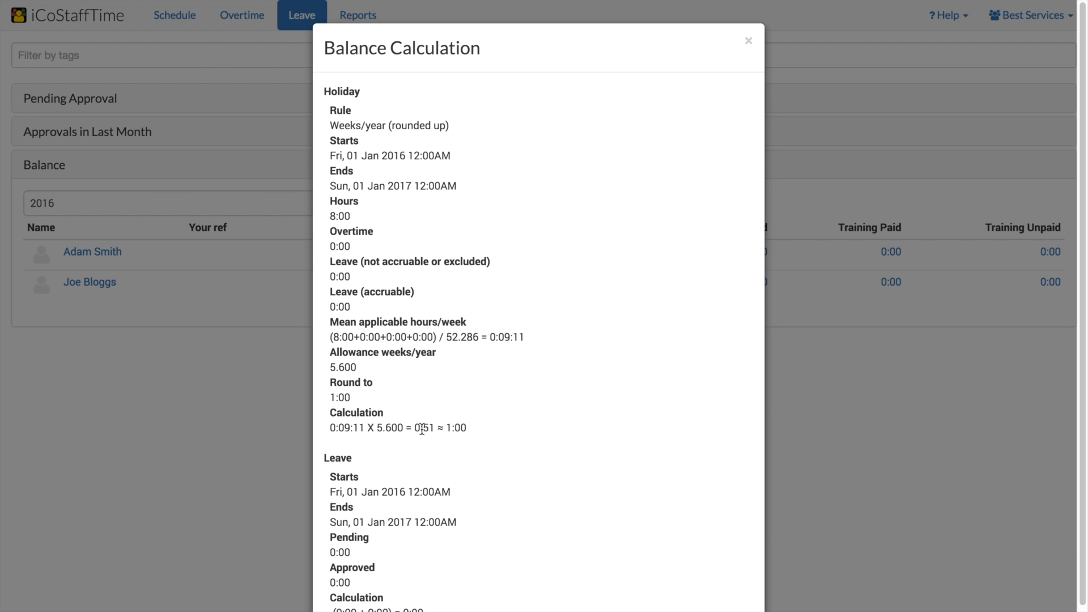
pyautogui.scroll(-3, 459, 428)
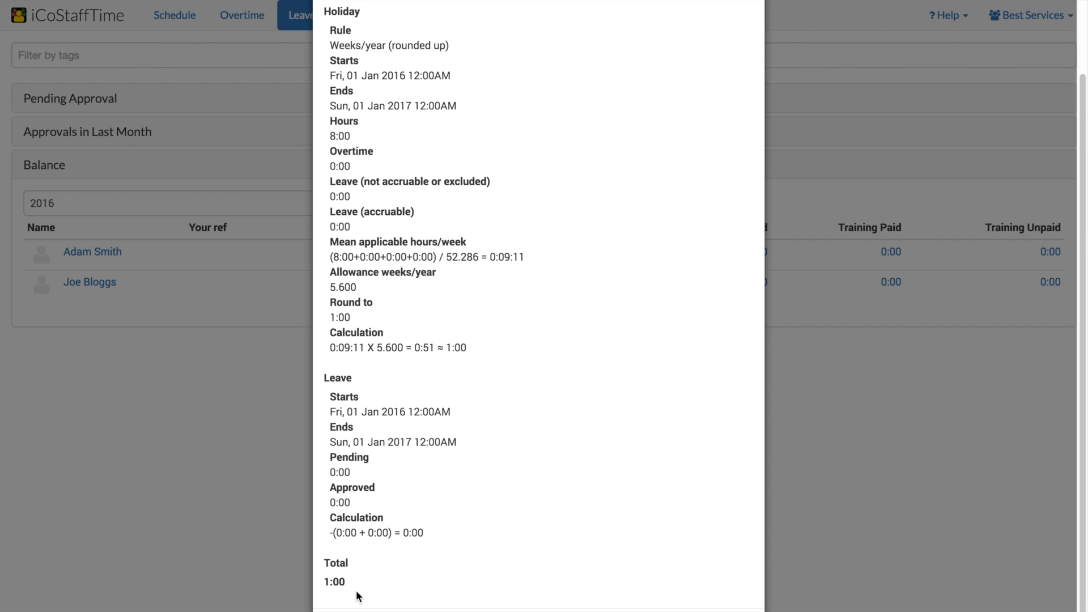
pyautogui.click(268, 461)
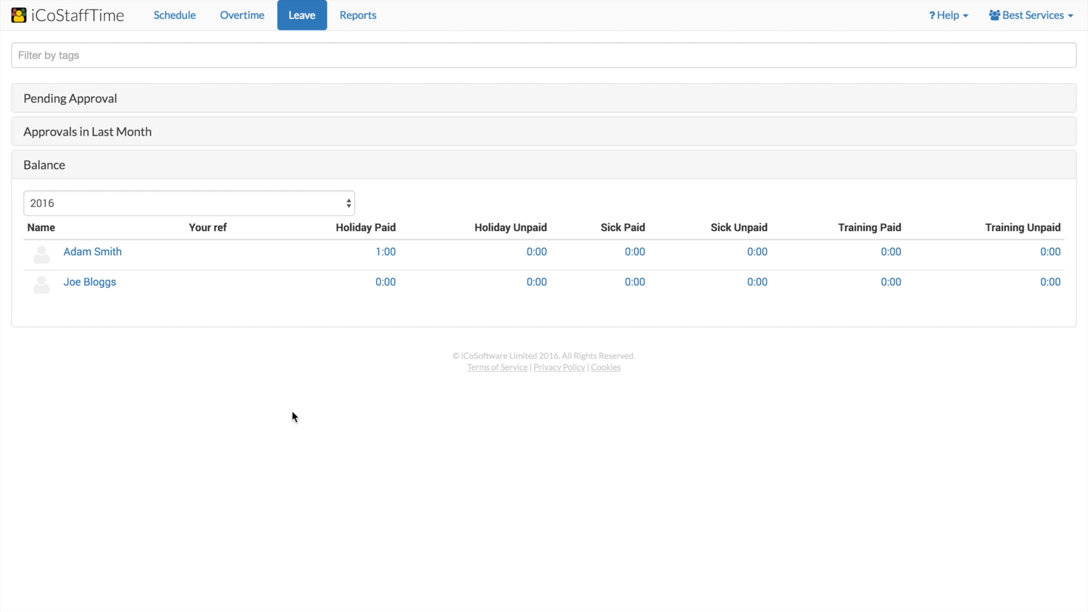
# Create a shift on Saturday 12 November 2016 with role Picker, assigned to the first employee.
pyautogui.click(173, 22)
pyautogui.click(849, 202)
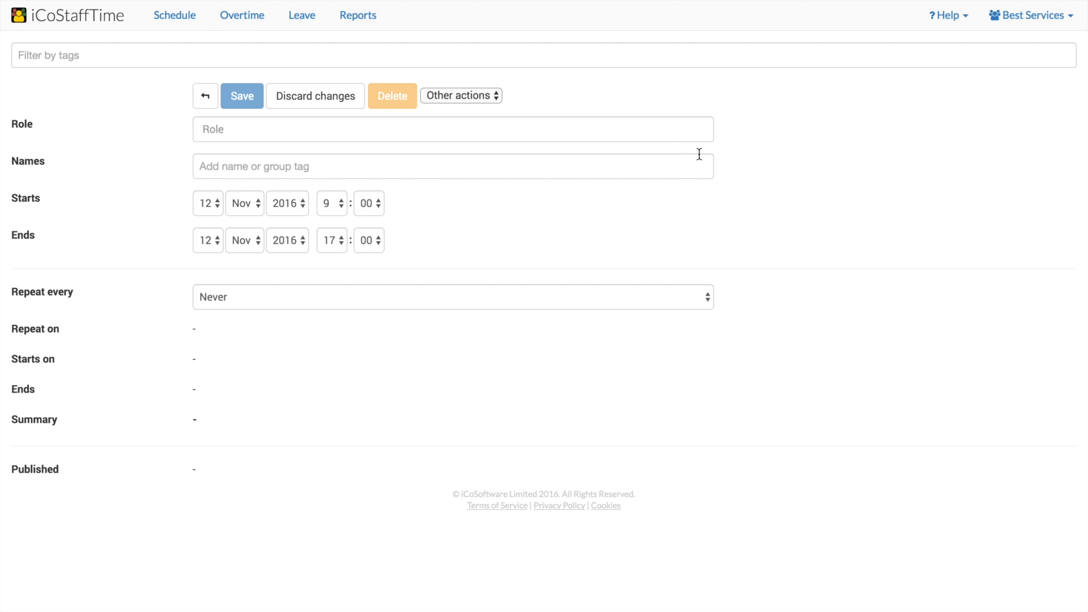
pyautogui.click(656, 130)
pyautogui.write('Picker')
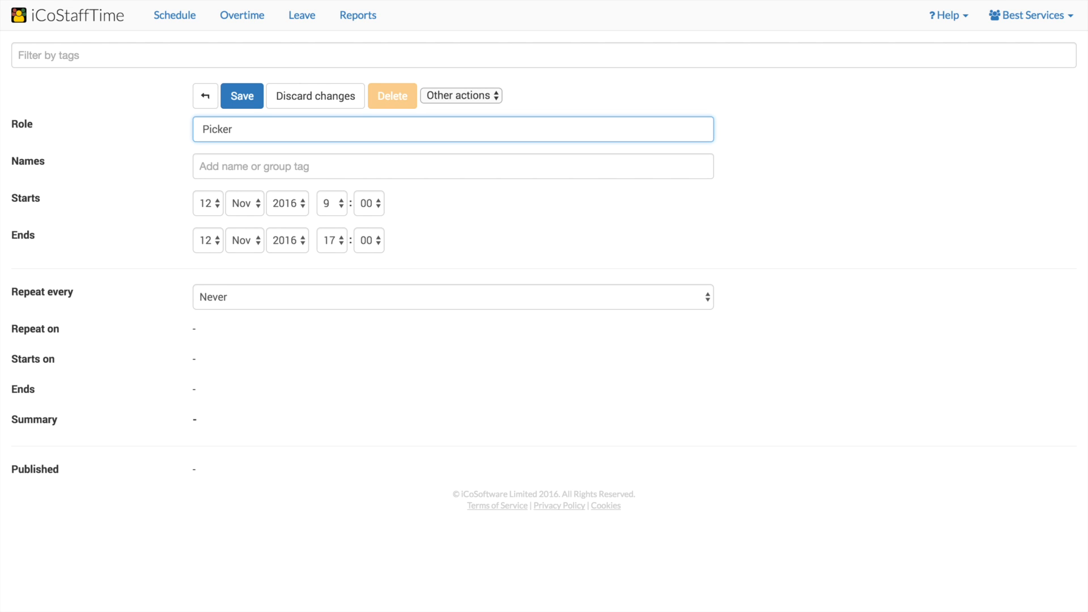
pyautogui.press('Tab')
pyautogui.write('Ad')
pyautogui.press('Return')
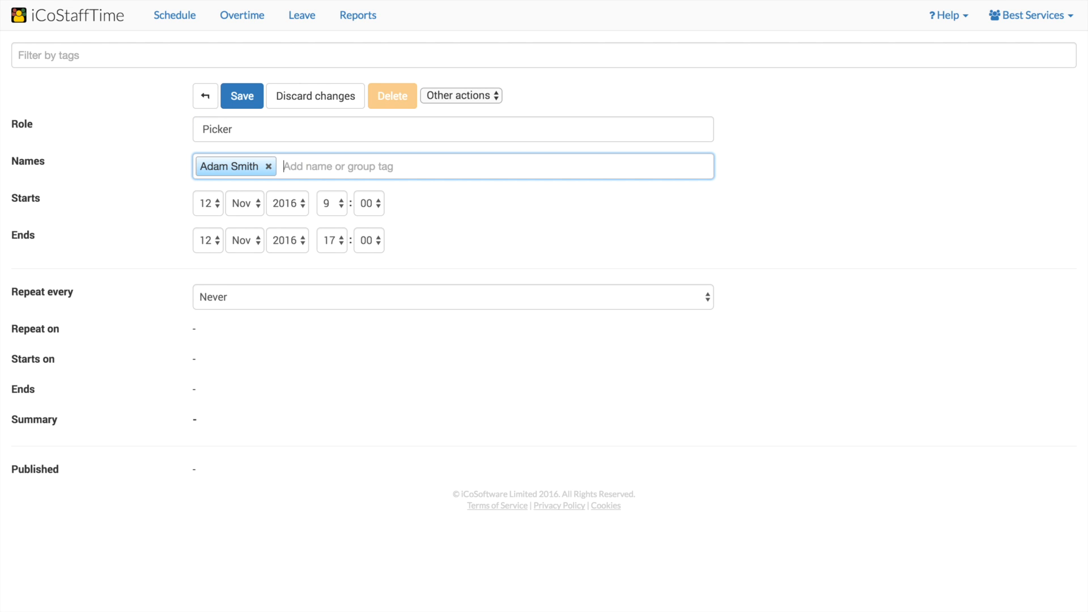
# Set the shift to start at 8:00 and end at 13:00.
pyautogui.click(322, 206)
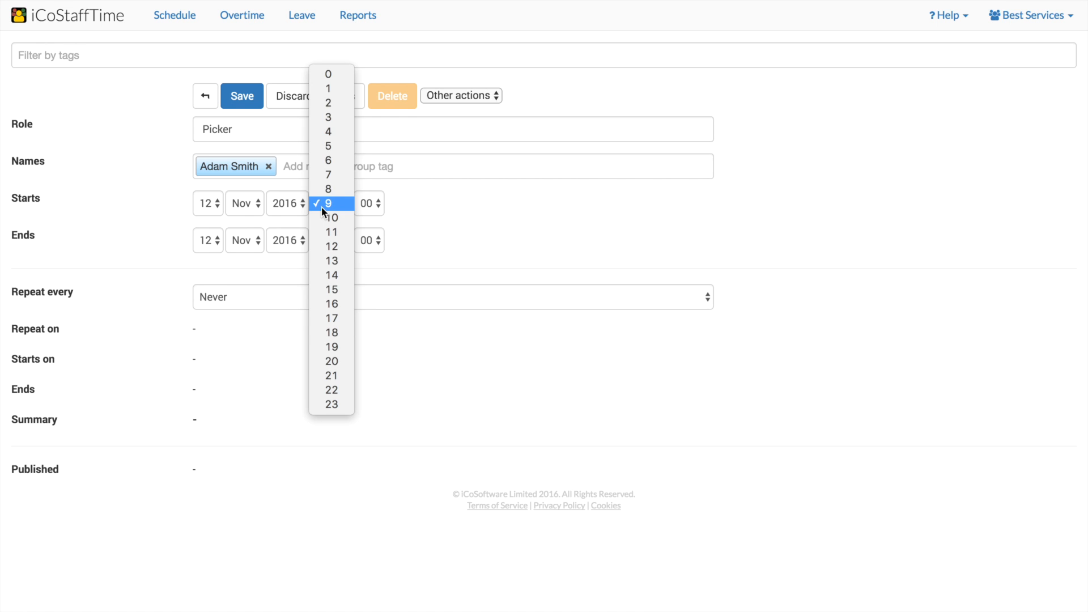
pyautogui.click(324, 190)
pyautogui.click(341, 239)
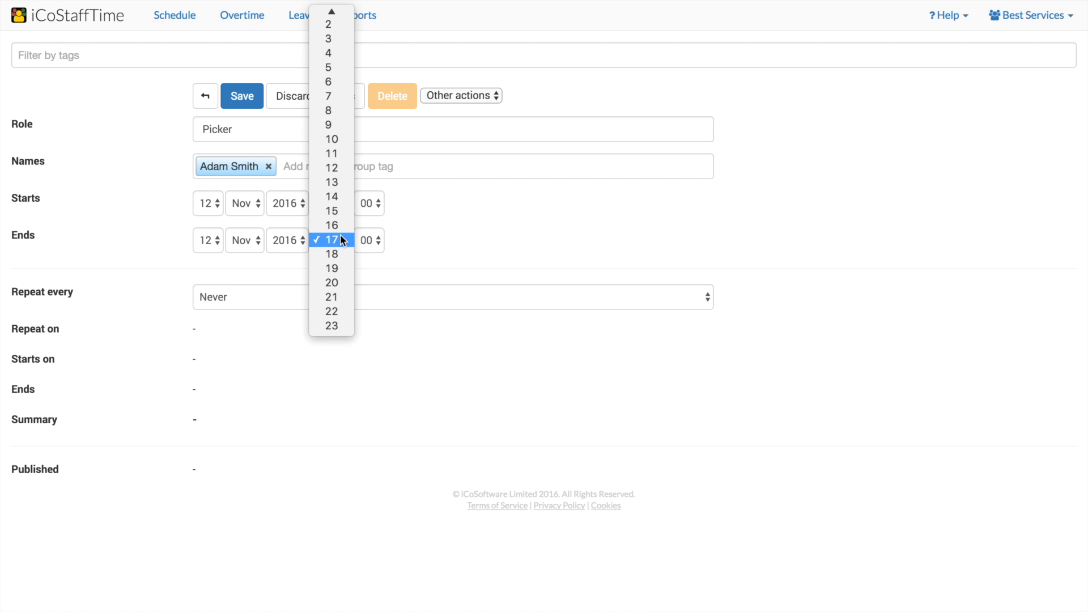
pyautogui.click(338, 182)
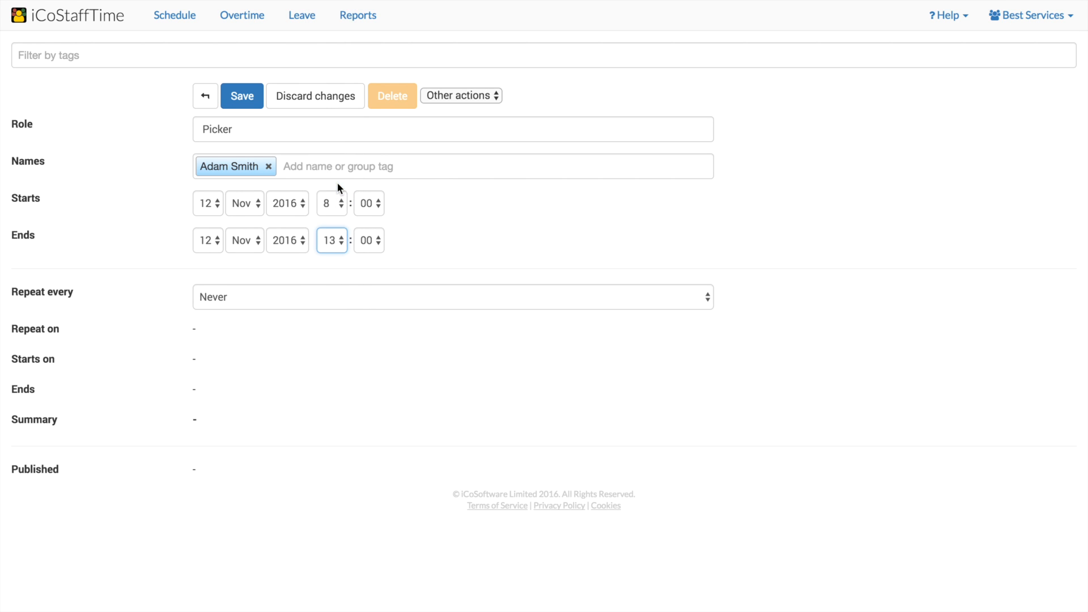
# Make the shift repeat every week and save it.
pyautogui.click(324, 305)
pyautogui.click(325, 310)
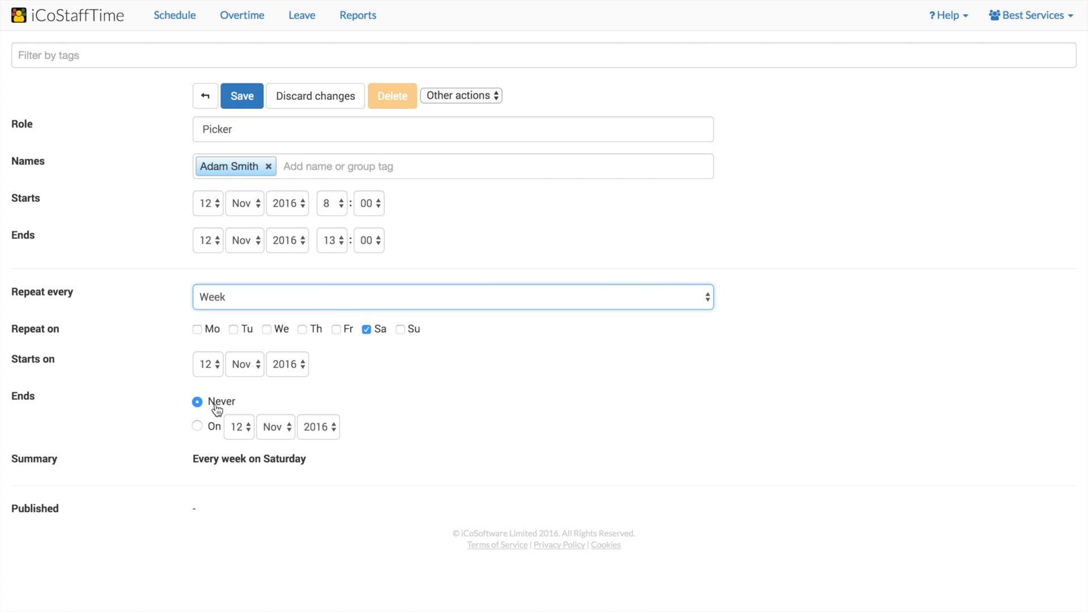
pyautogui.click(232, 102)
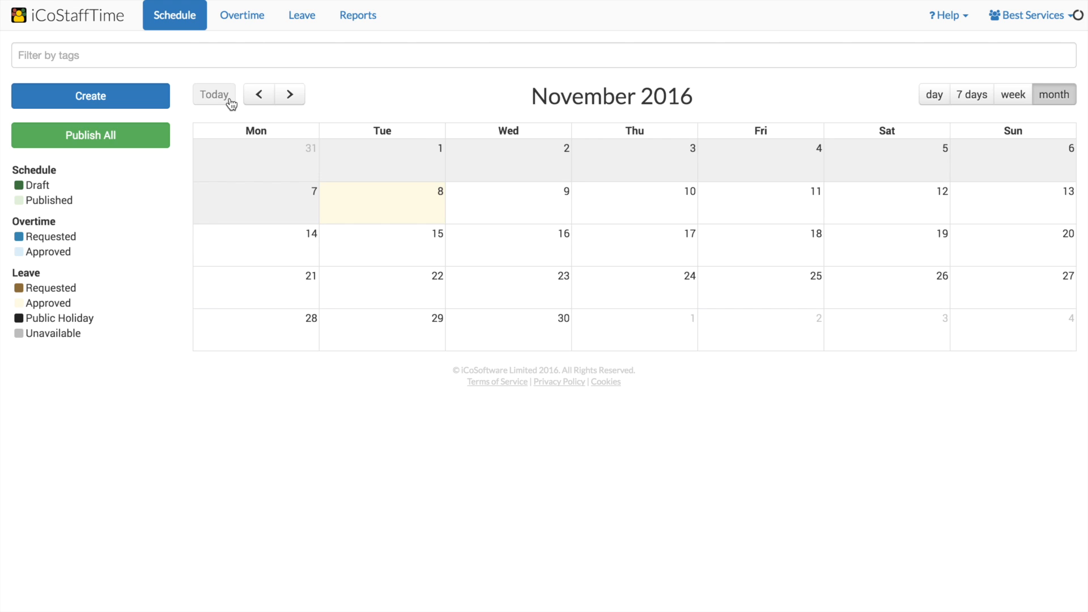
# Publish all draft schedule events.
pyautogui.click(102, 136)
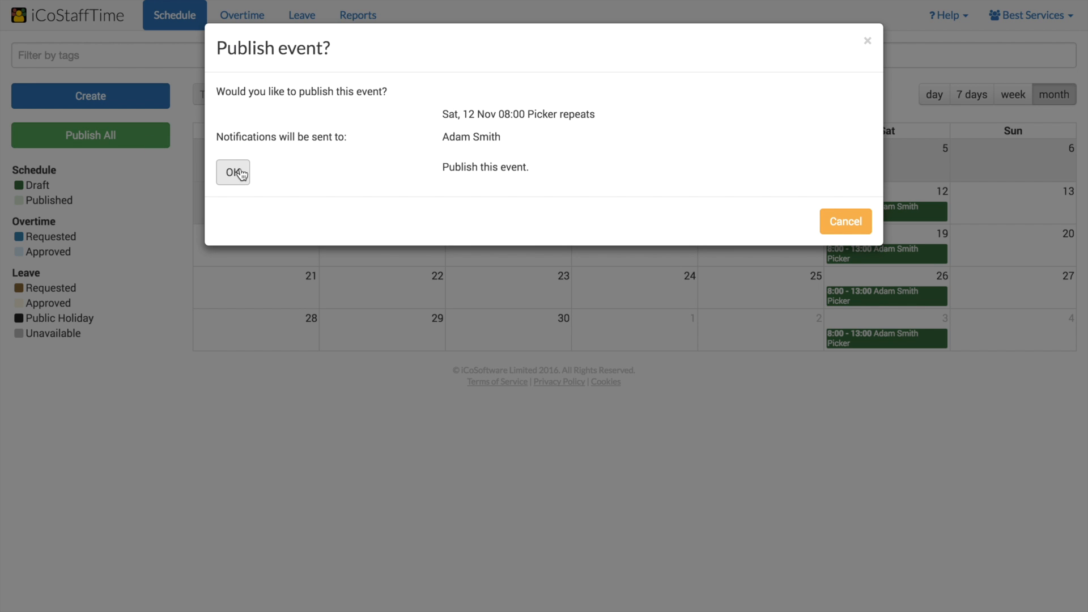
pyautogui.click(233, 172)
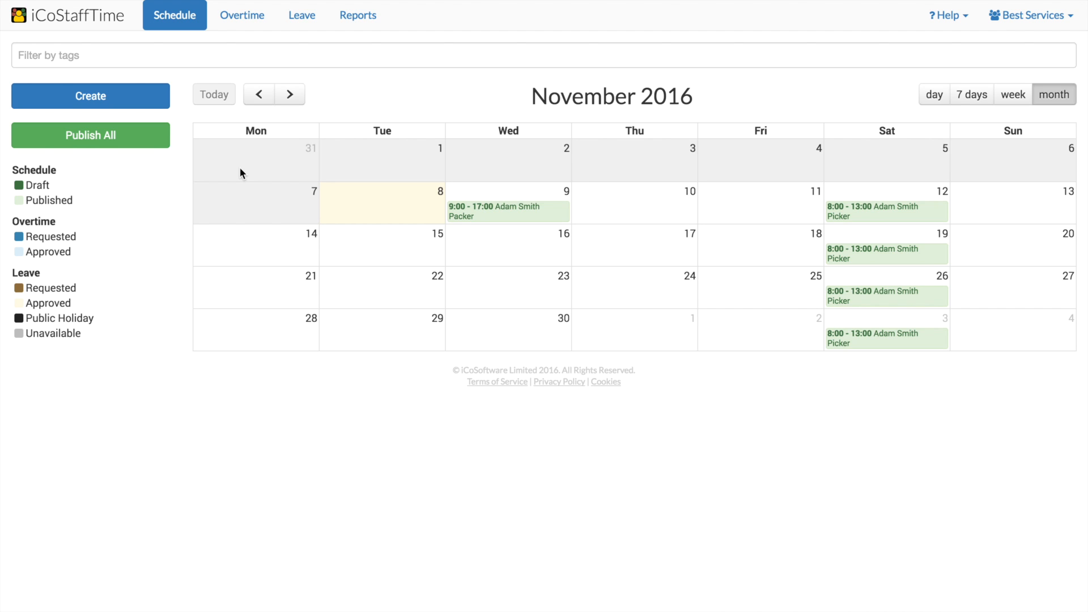
# Recheck the employee's Holiday Paid balance calculation in the Leave balance section.
pyautogui.click(302, 21)
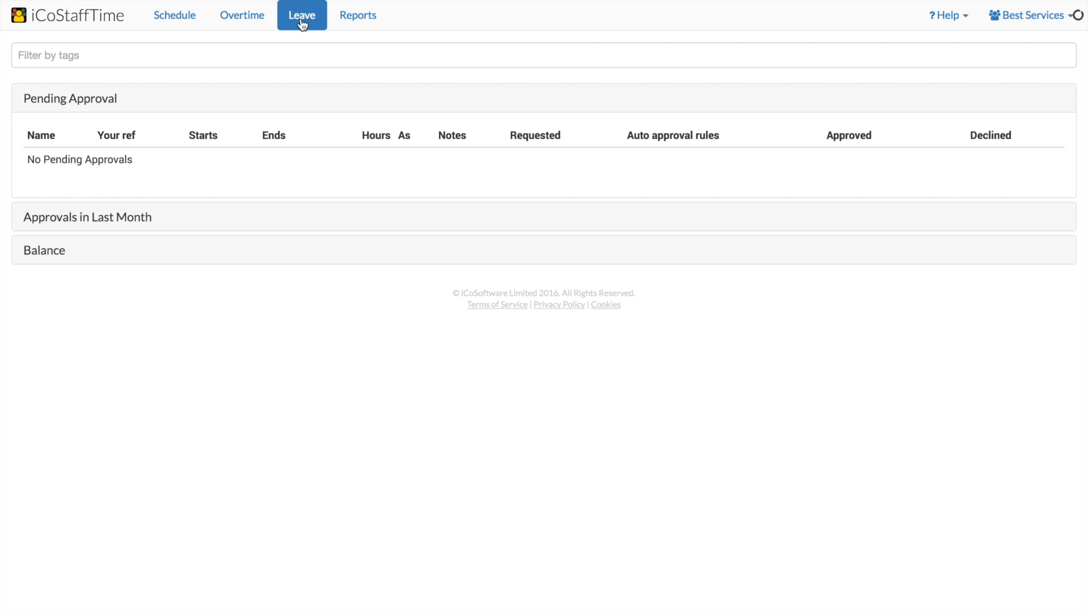
pyautogui.click(45, 258)
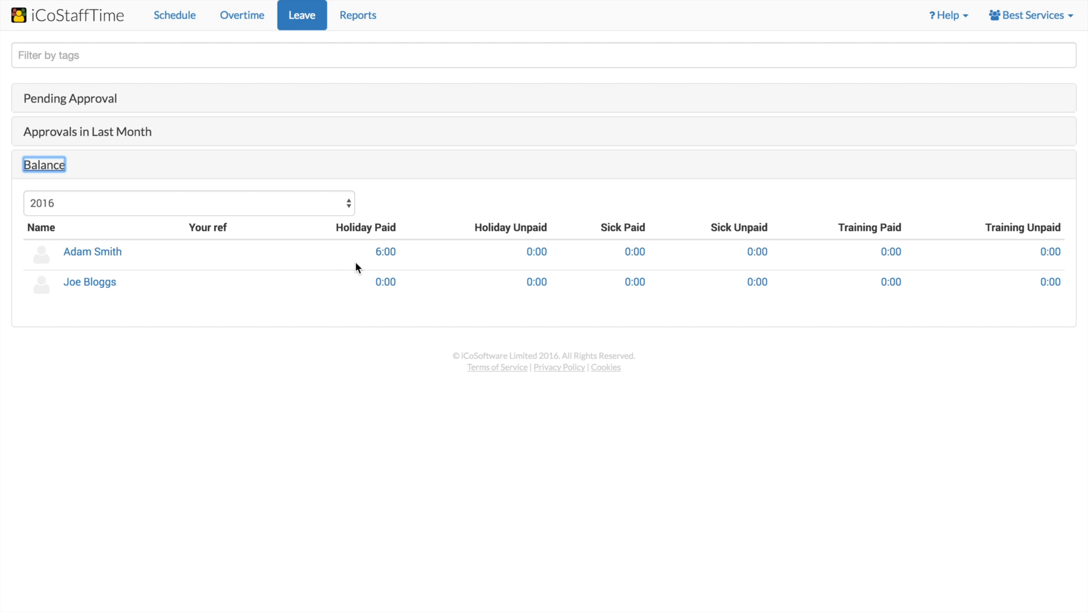
pyautogui.click(385, 254)
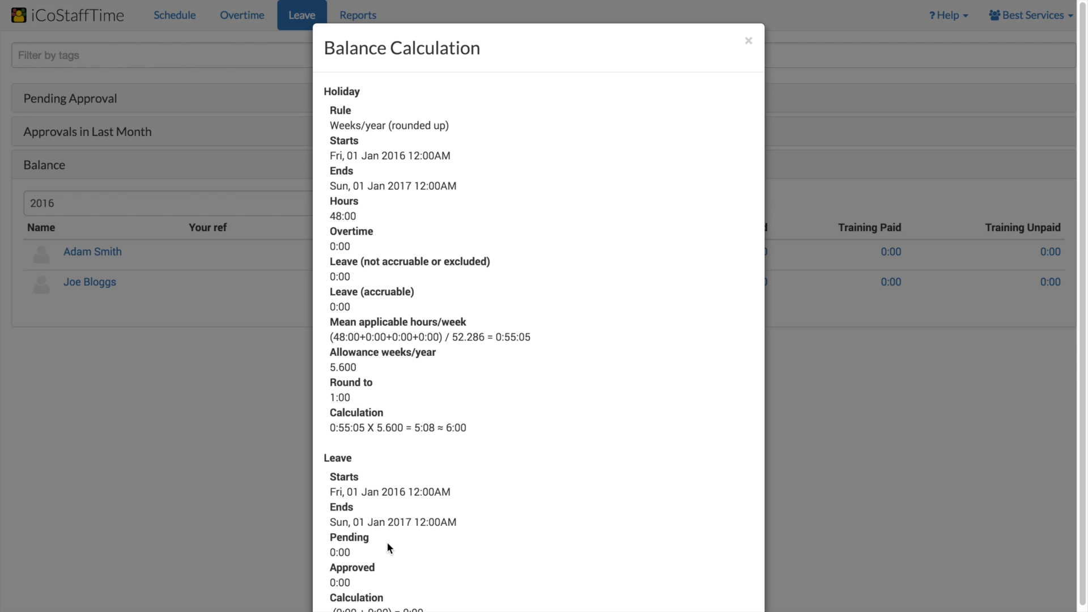
pyautogui.click(292, 440)
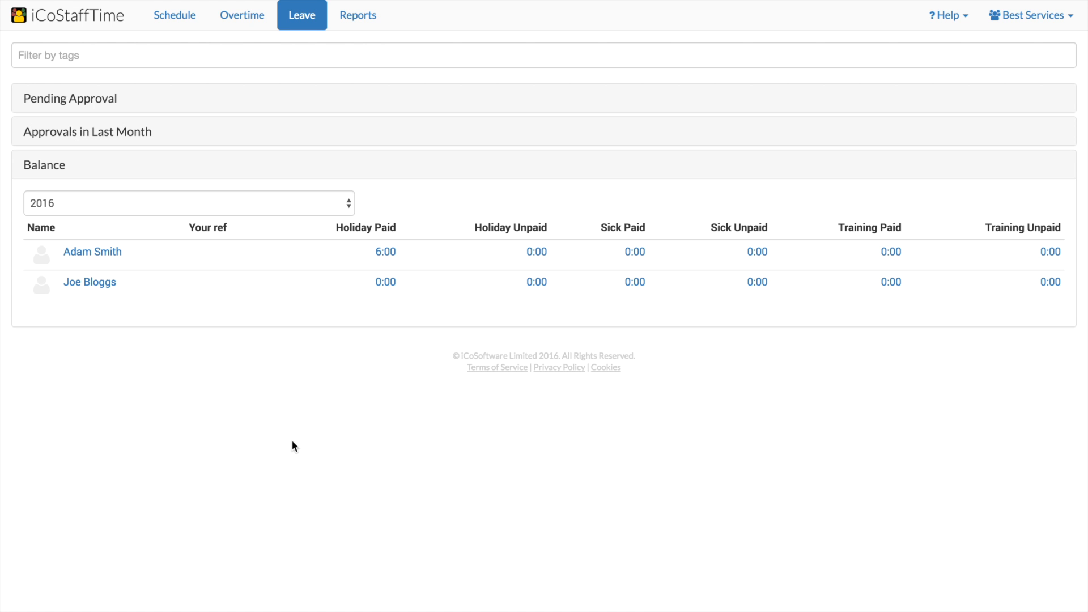